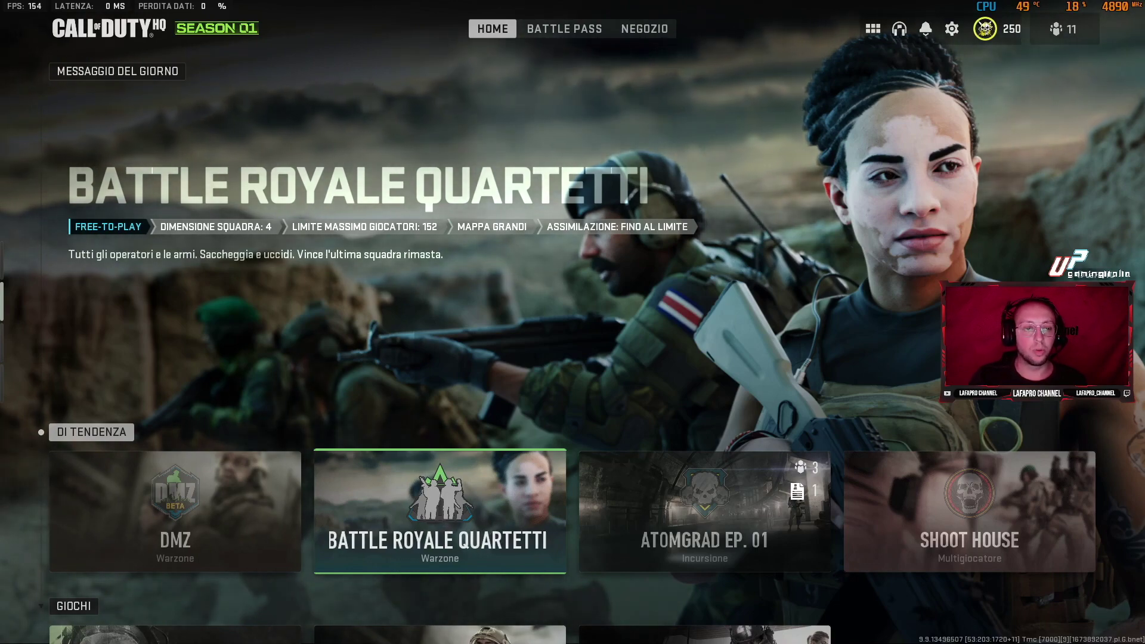
- Review the game's audio settings, including the audio mix and the individual volumes under the general volume
click(951, 31)
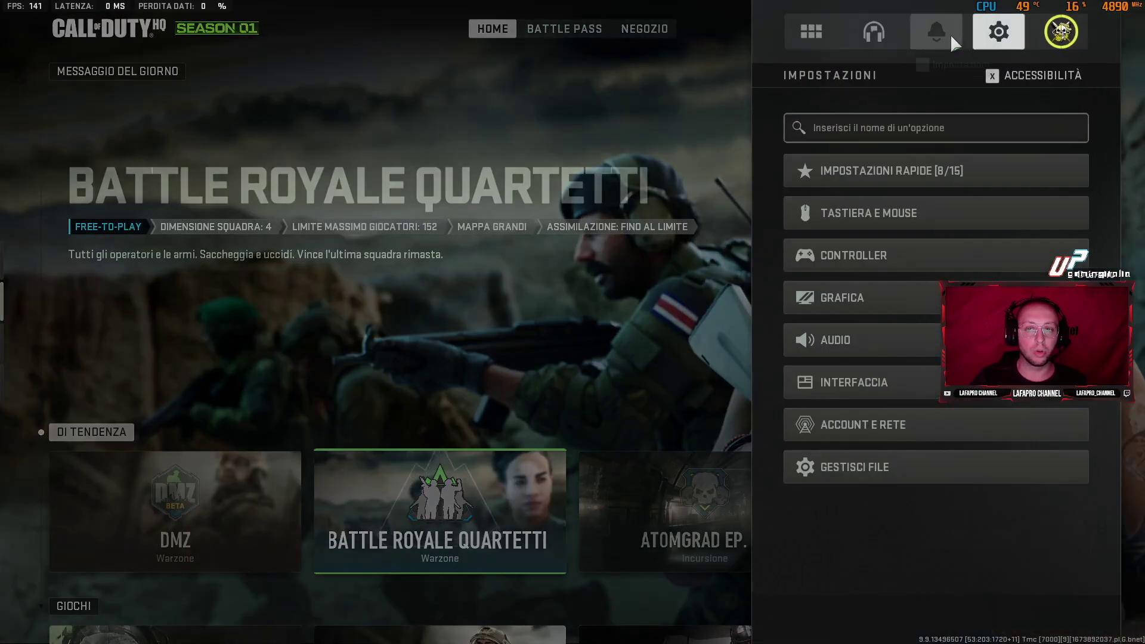
click(858, 350)
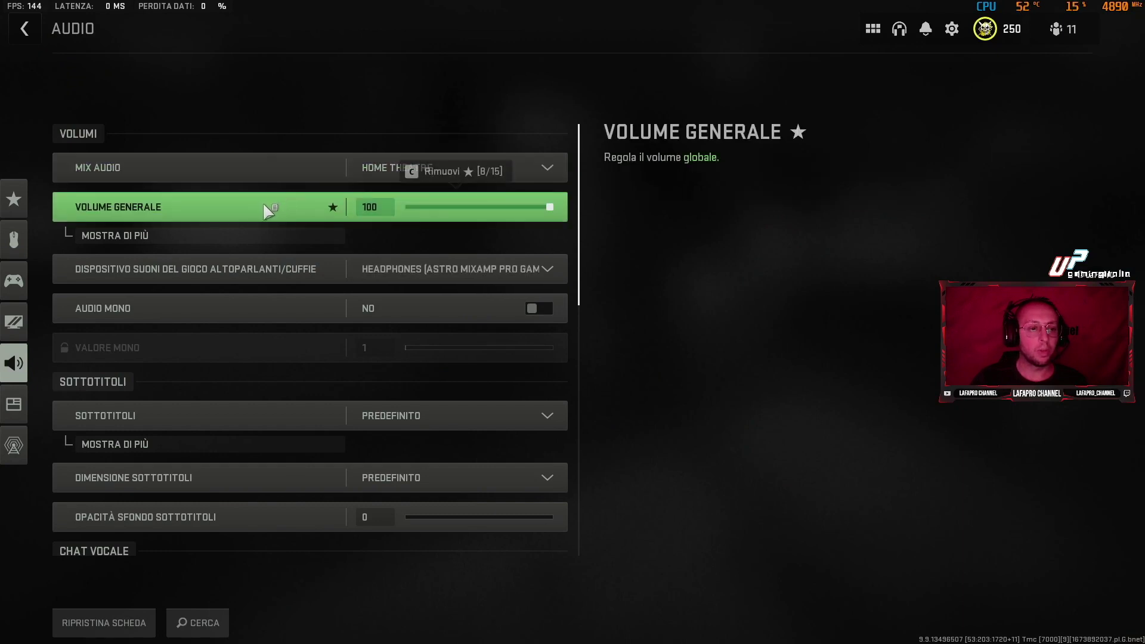
click(209, 235)
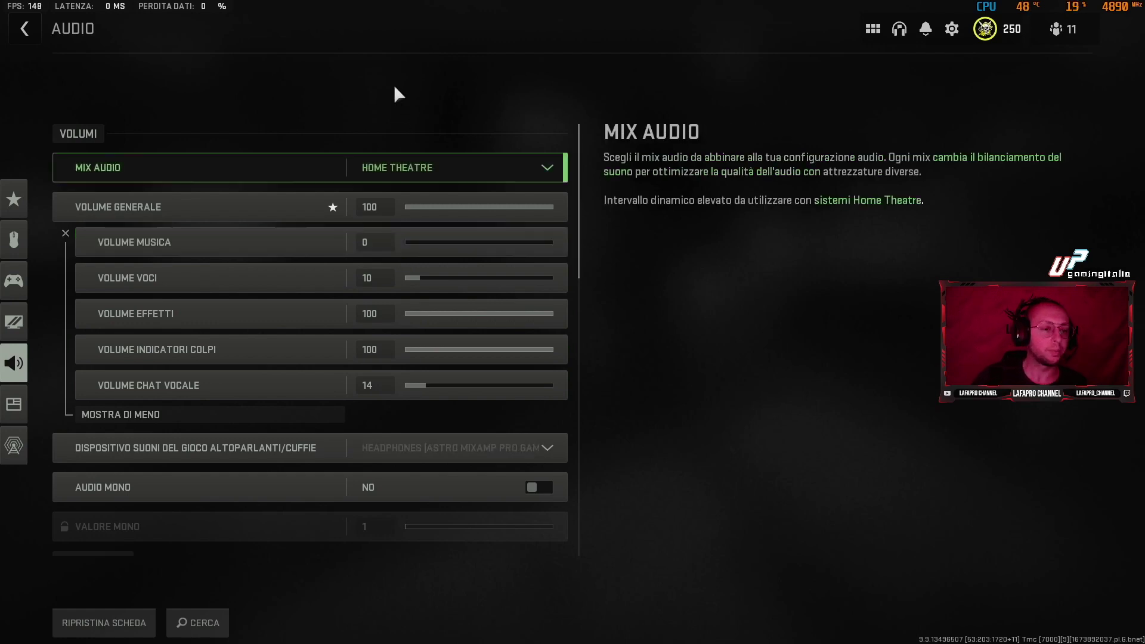
key(Escape)
key(Escape)
- Switch to ASTRO Command Center and shift EQ 01's third, fourth and fifth centre frequencies to about 3064, 6299 and 13835 Hz in the advanced equalizer settings
key(alt+Tab)
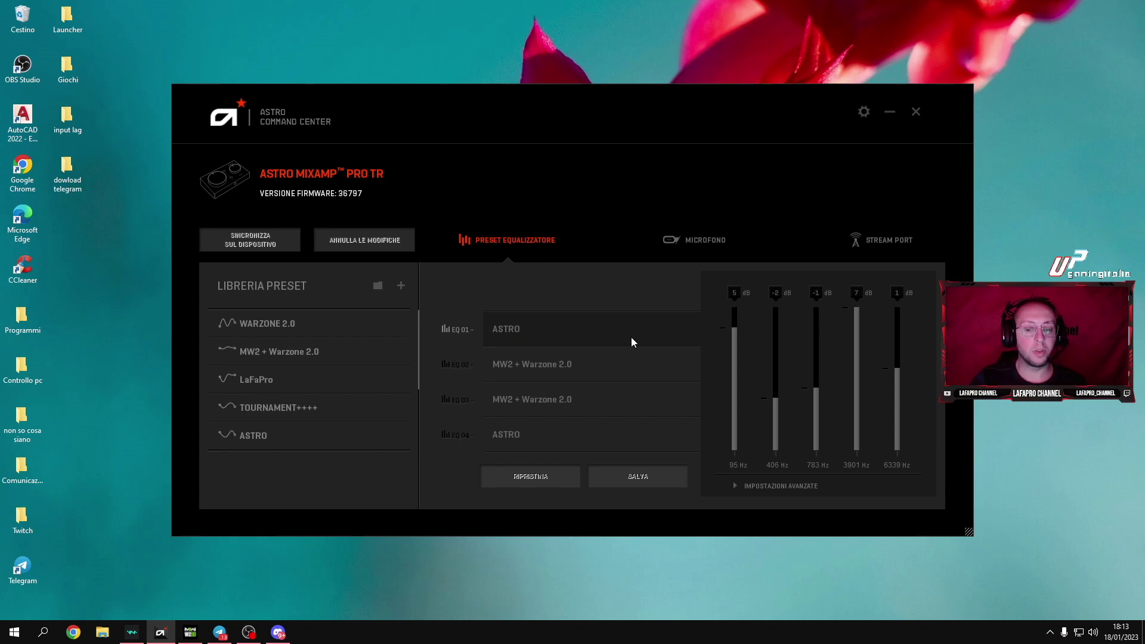
click(781, 485)
click(503, 360)
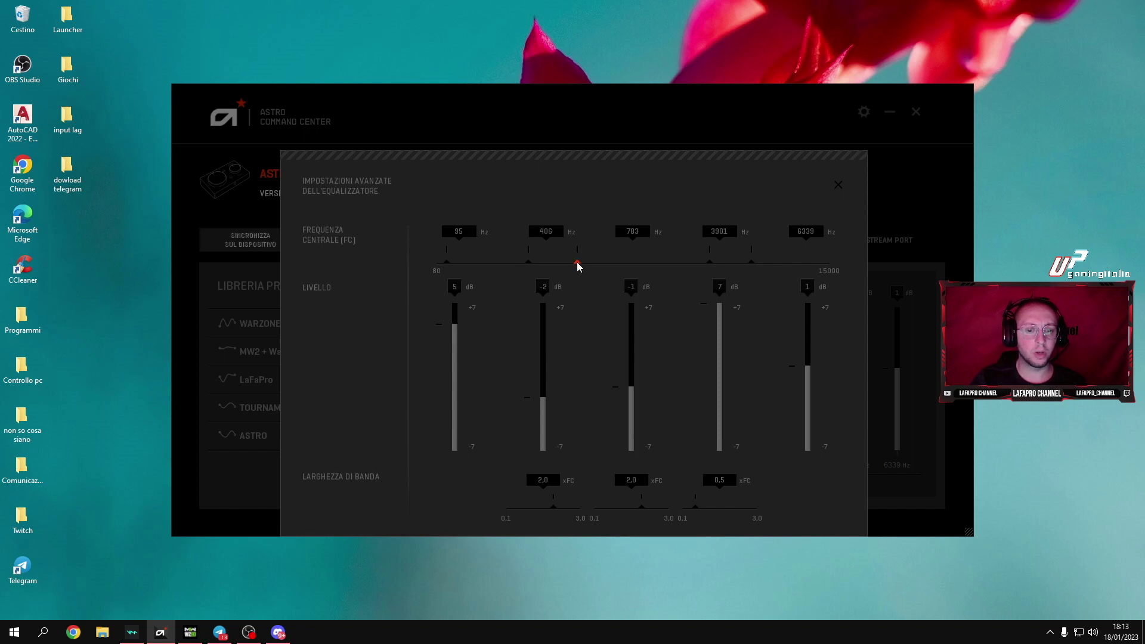
drag(577, 267, 686, 261)
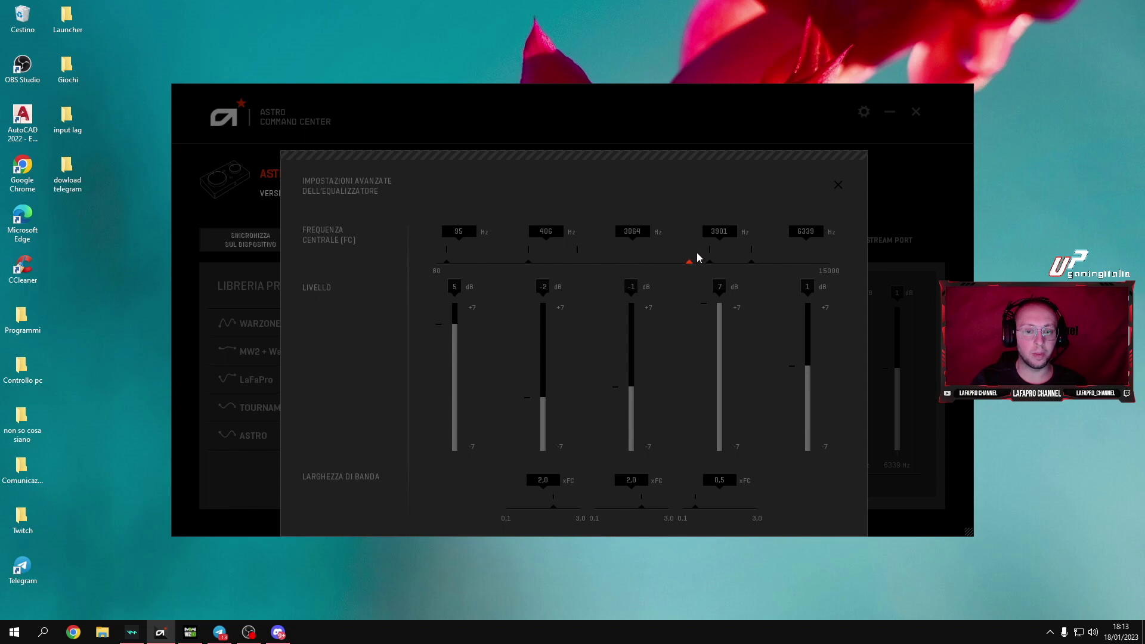
drag(749, 263, 800, 263)
drag(716, 263, 820, 262)
- Set the five equalizer centre frequencies, in order, to 206, 3063, 6298, 7805 and 7812 Hz
double_click(471, 235)
text(200)
double_click(557, 232)
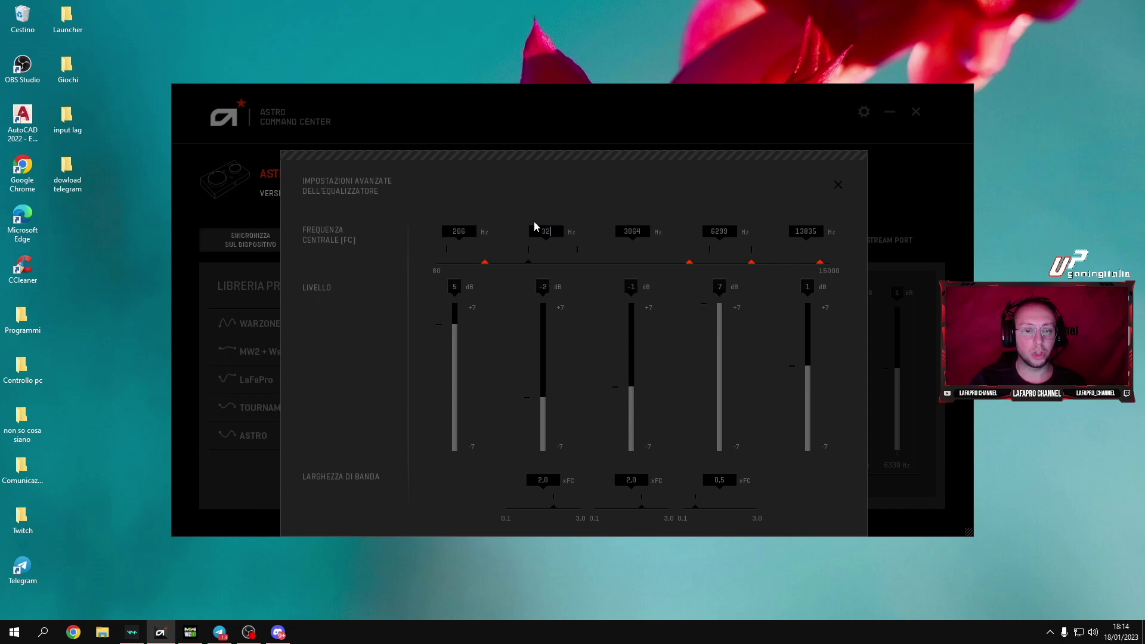
text(3205)
key(Tab)
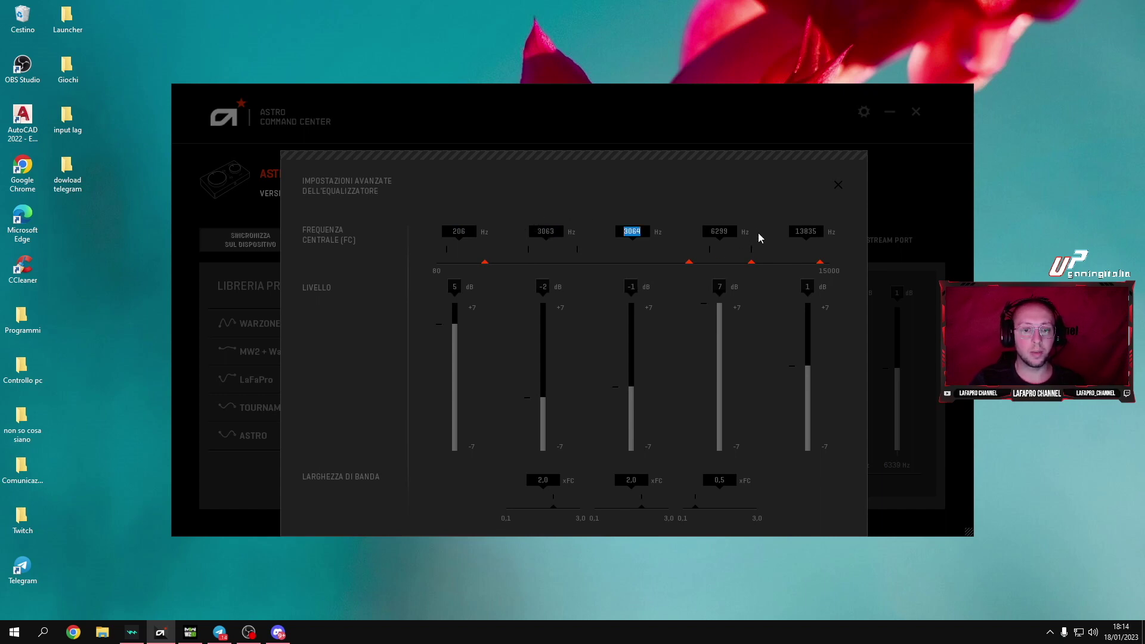
text(7506)
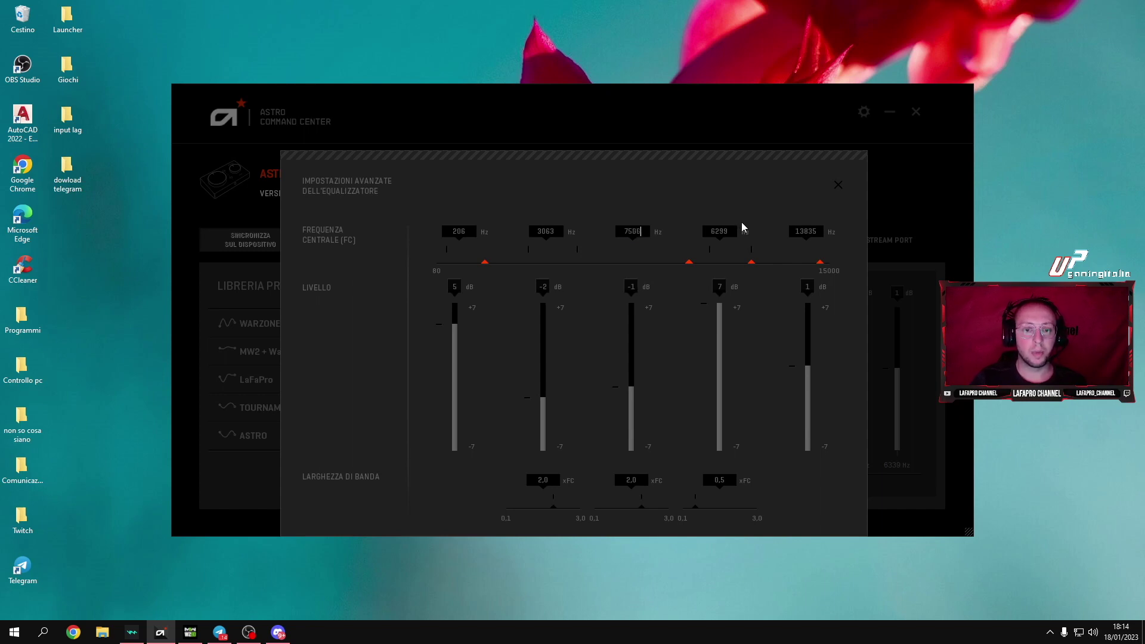
click(731, 230)
text(7)
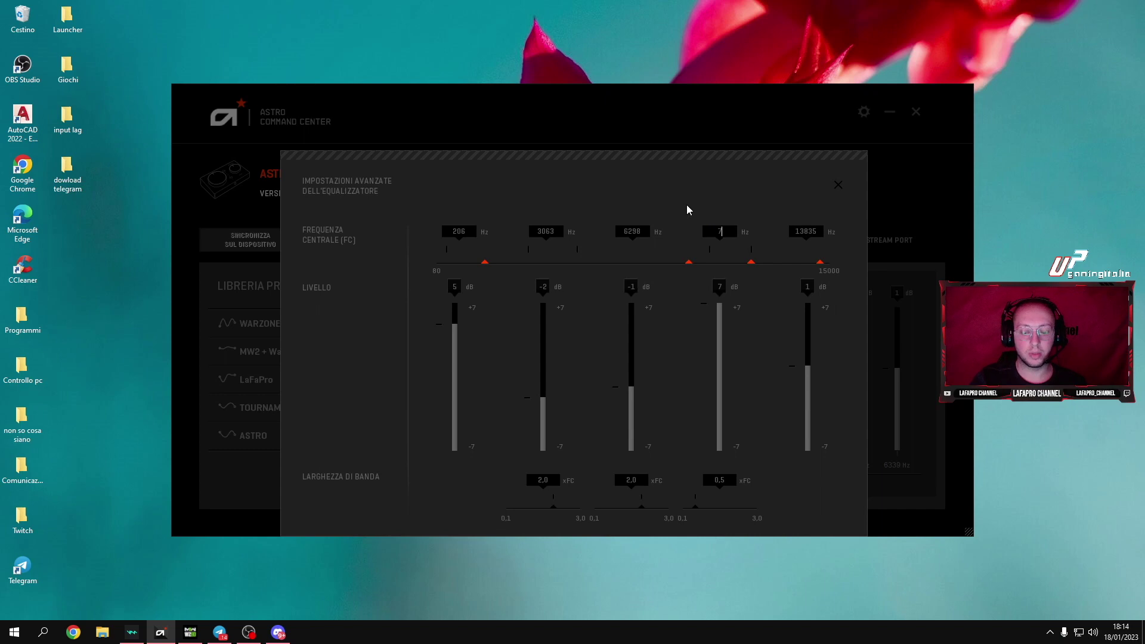
text(805)
click(820, 232)
text(78)
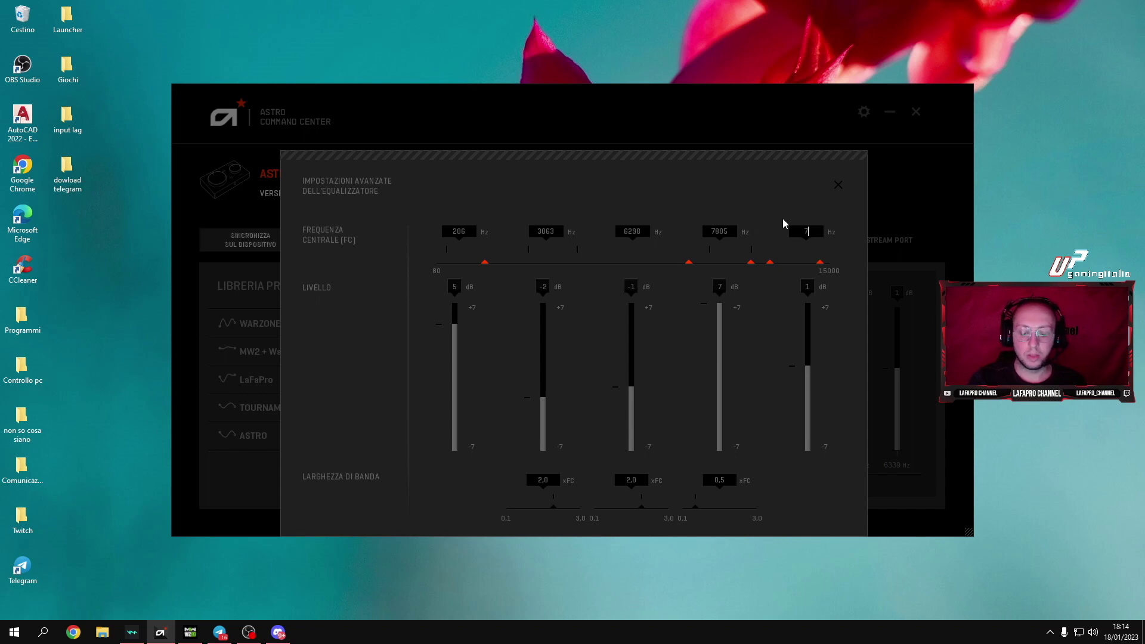
text(12)
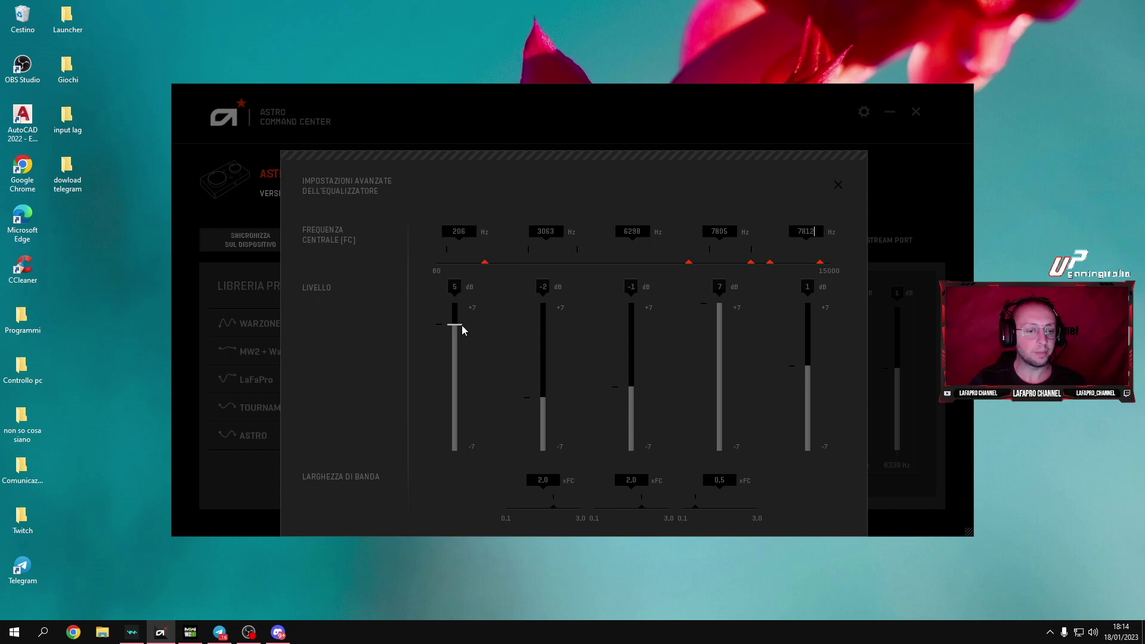
- Set the levels of the first four equalizer bands to -5, 7, -5 and 6 dB
drag(459, 328, 456, 436)
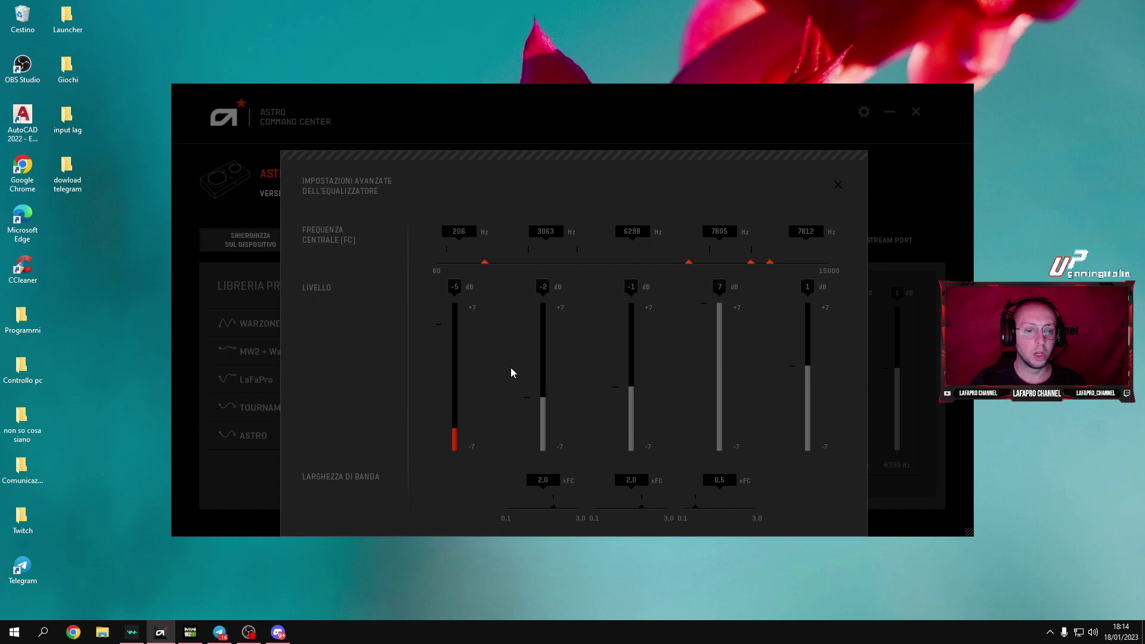
drag(549, 398, 556, 270)
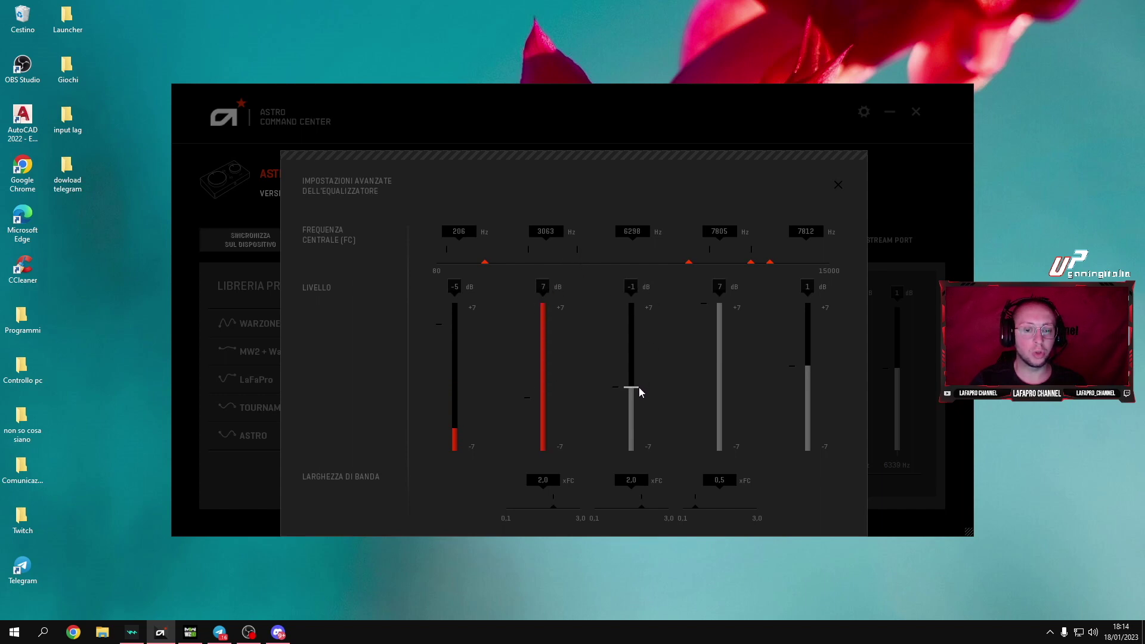
drag(639, 390, 638, 431)
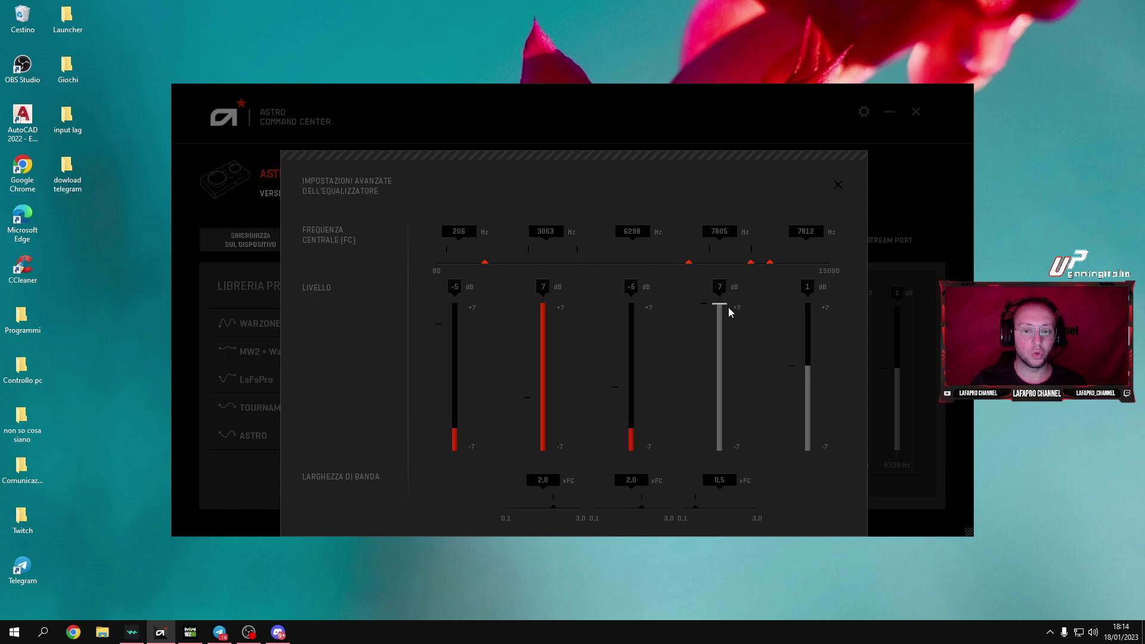
drag(726, 303, 726, 311)
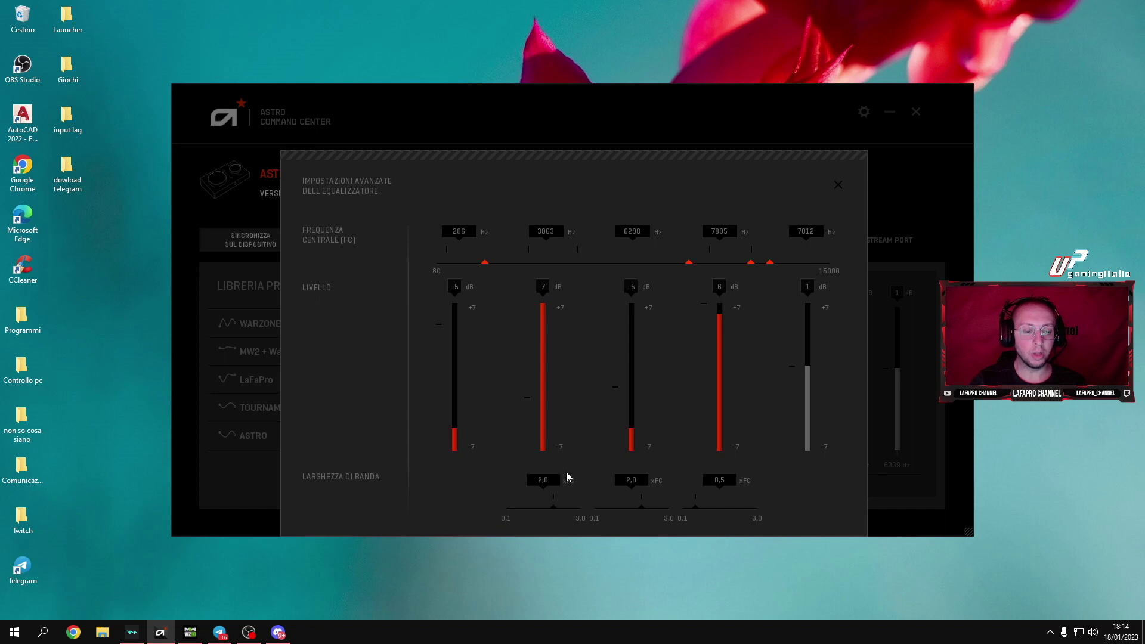
- Set the three bandwidths to 0,5, 0,4 and 0,1 and close the advanced equalizer settings
click(514, 480)
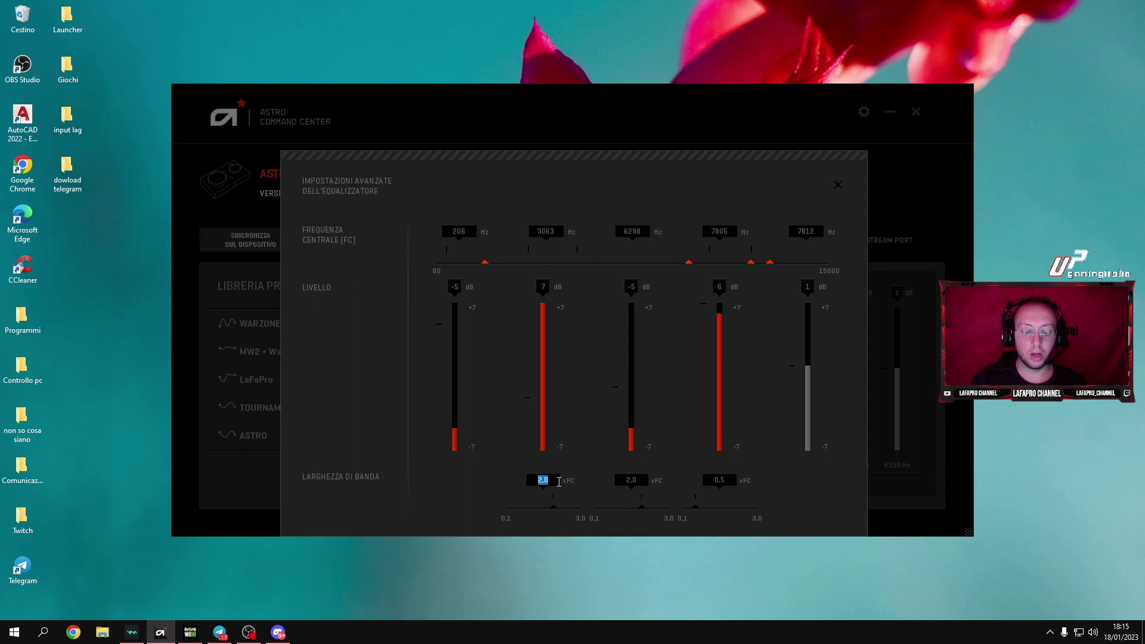
text(0,5)
key(Tab)
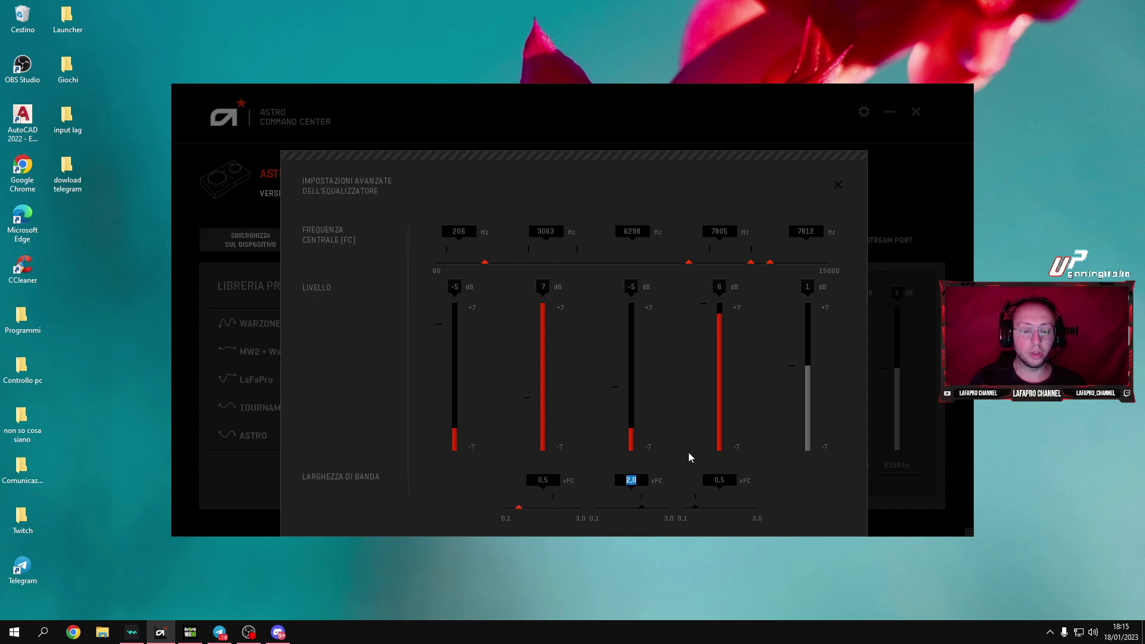
text(0,4)
key(Tab)
text(0,1)
click(838, 186)
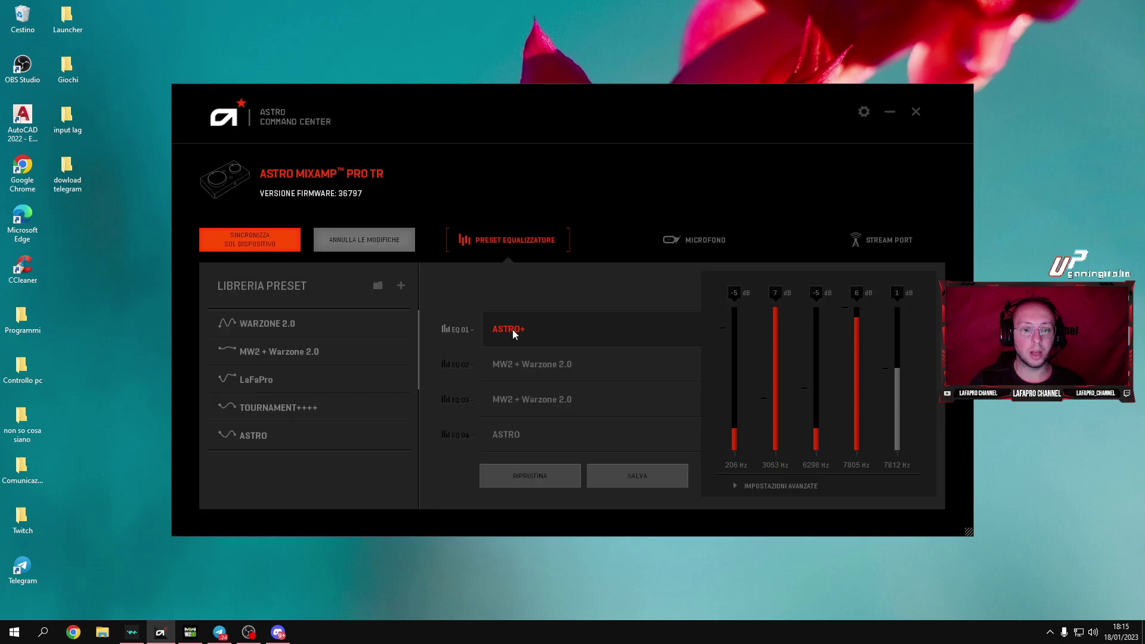
- Rename the EQ 01 preset to WARZONE 2.0, synchronize the settings to the MixAmp Pro TR, and minimize the window
click(530, 327)
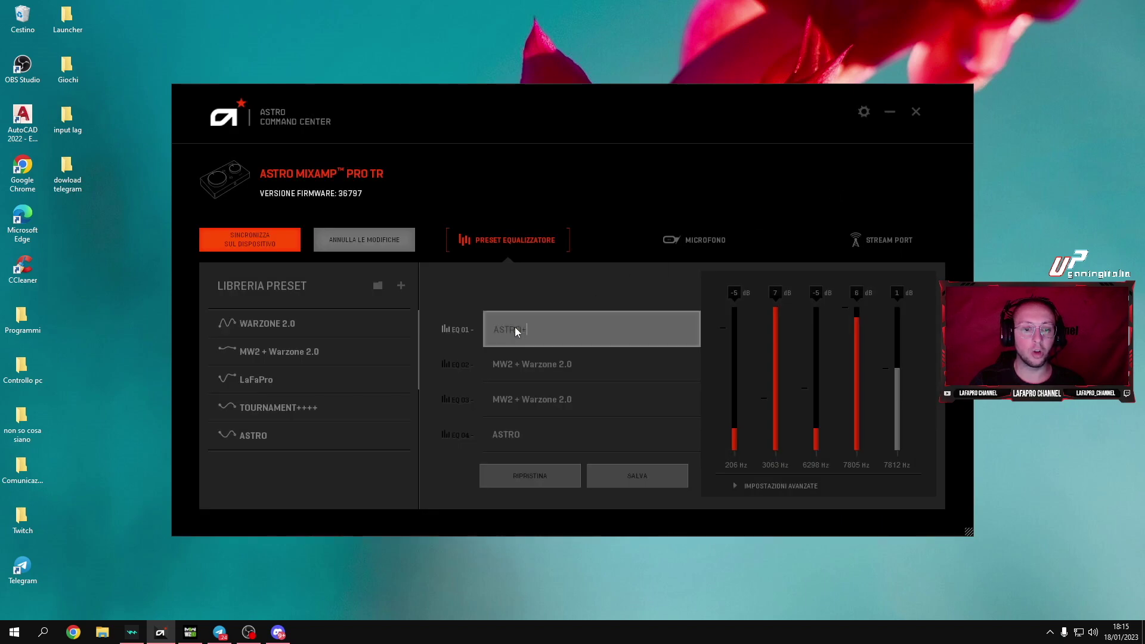
text(WARZONE)
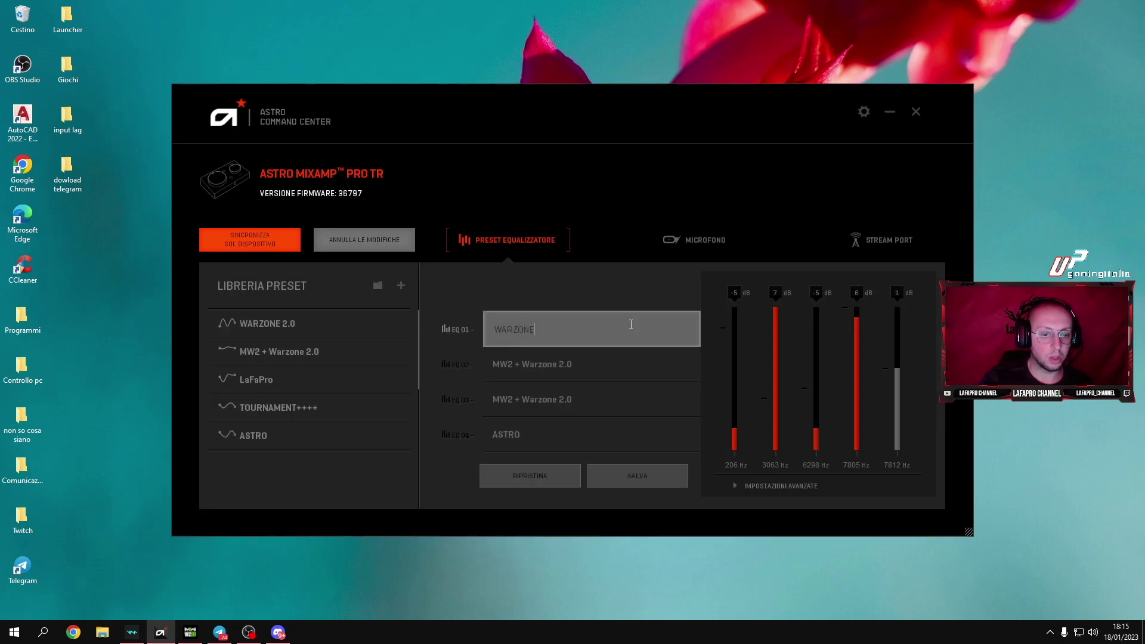
text( 2.0)
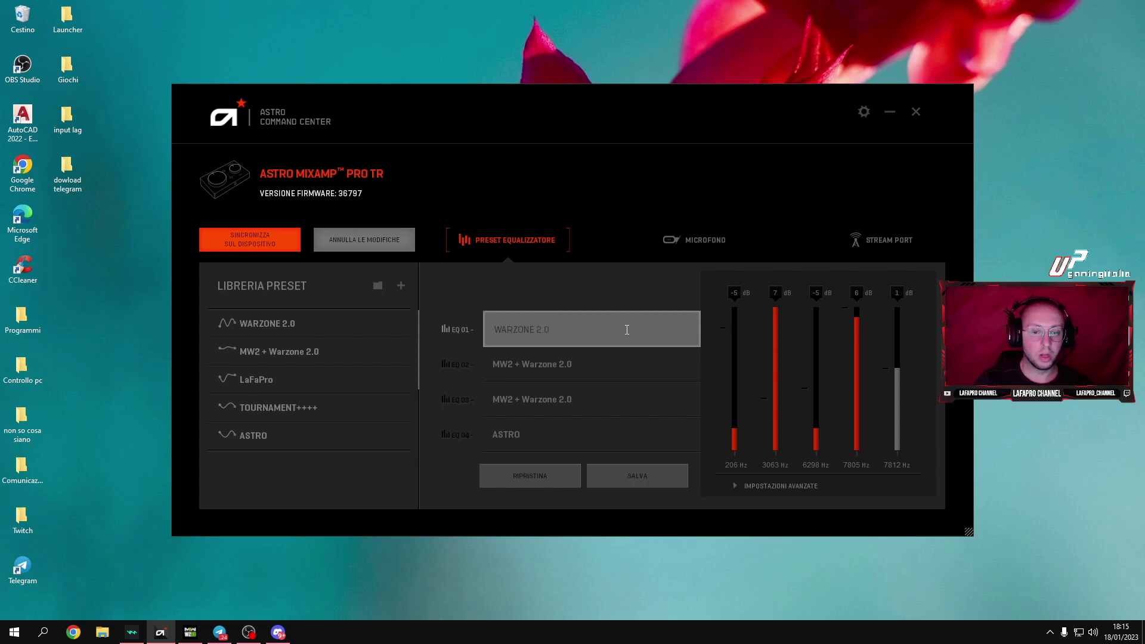
click(264, 239)
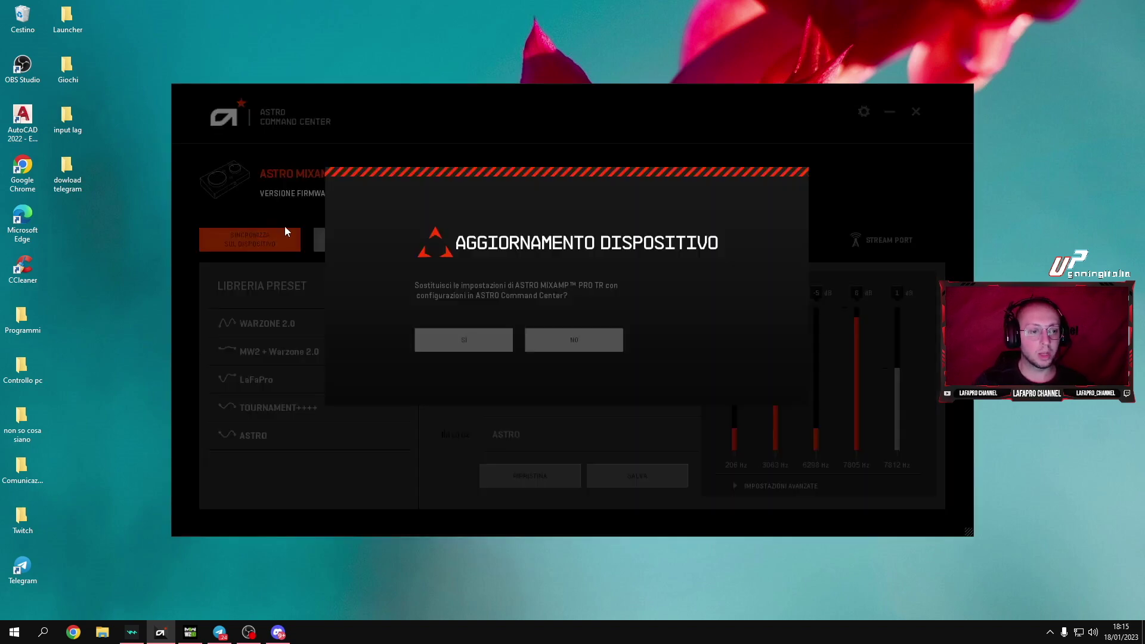
click(464, 337)
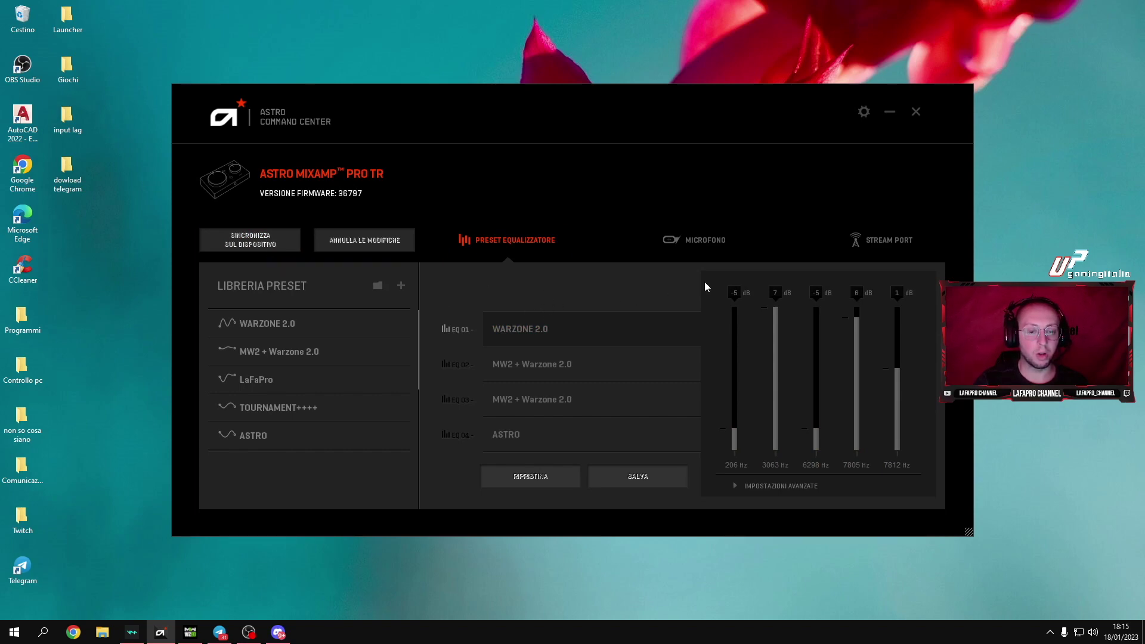
click(889, 111)
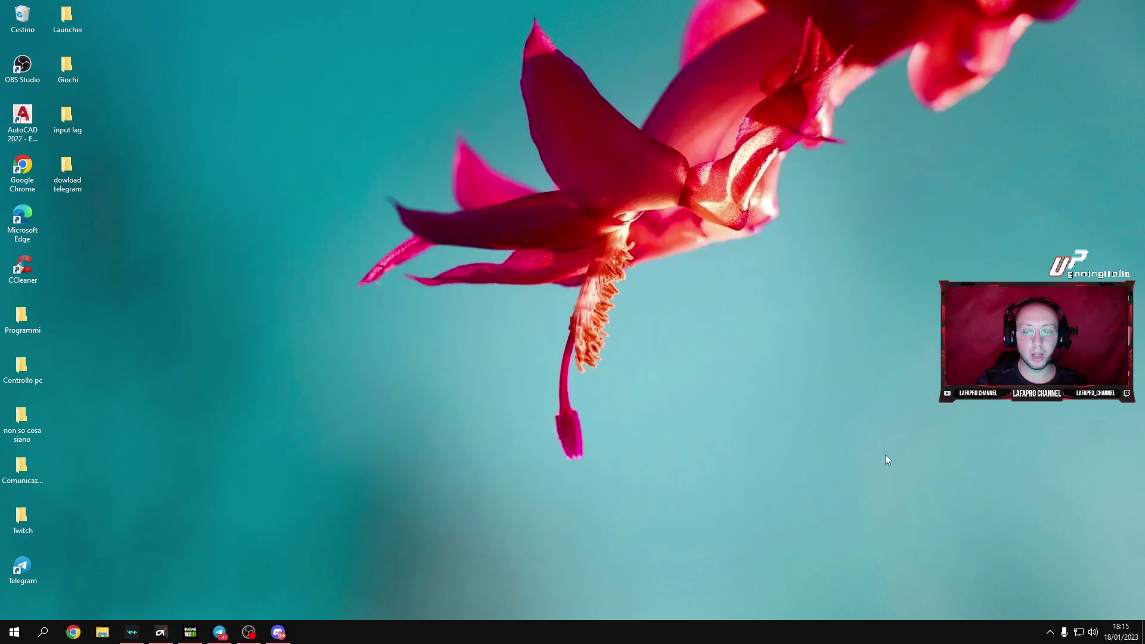
- Open the Windows list of playback devices and find the Astro MixAmp Pro Game headphones
right_click(1095, 633)
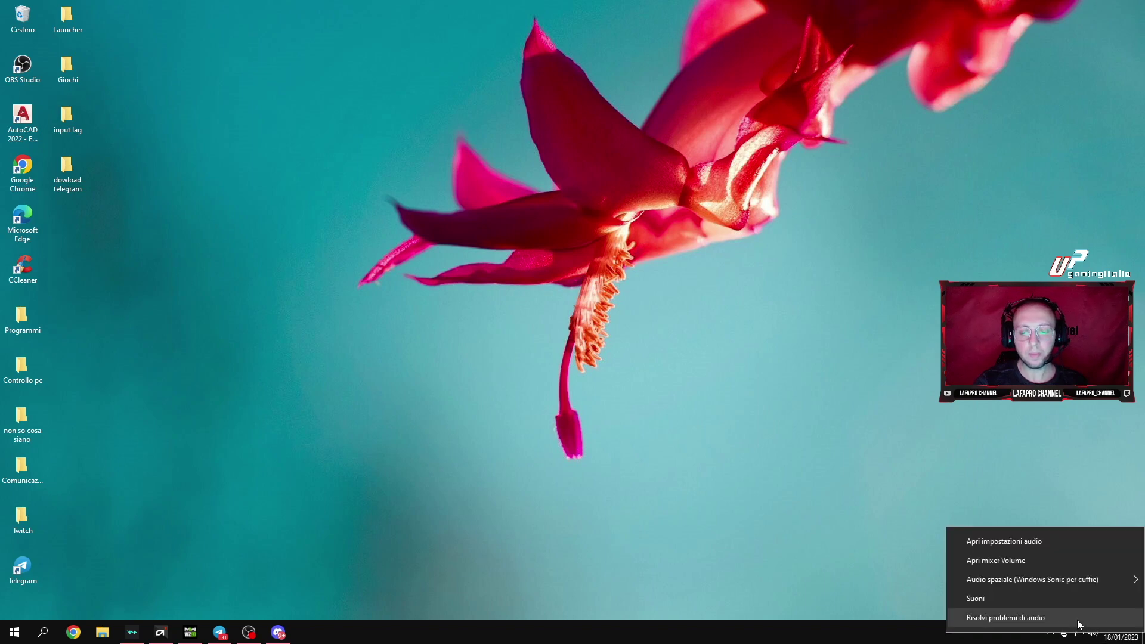
click(990, 601)
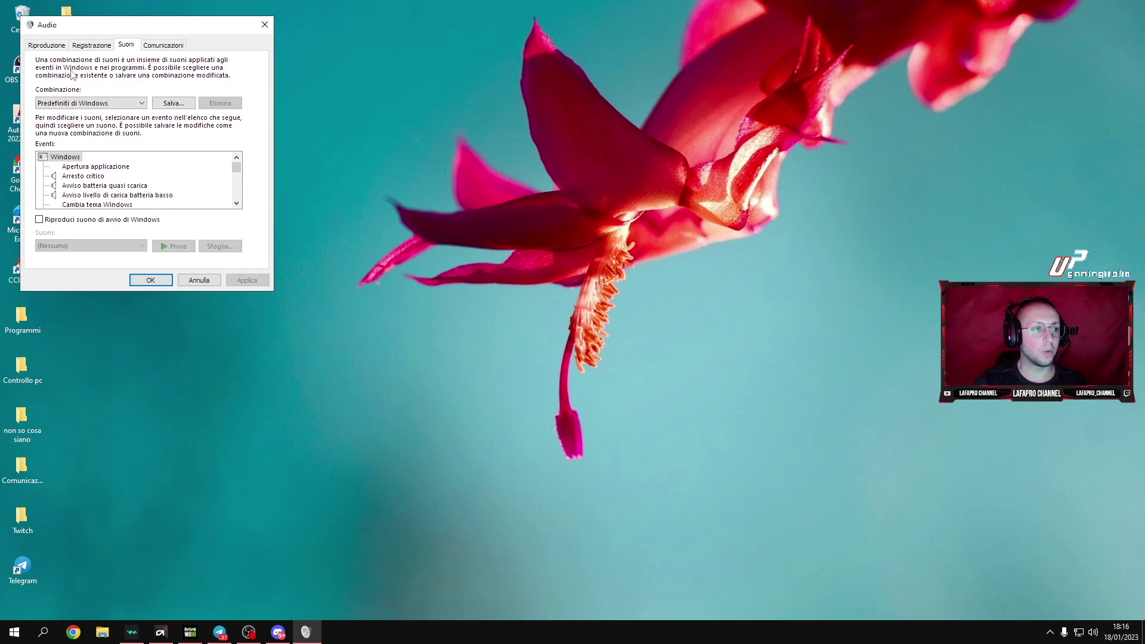
click(53, 50)
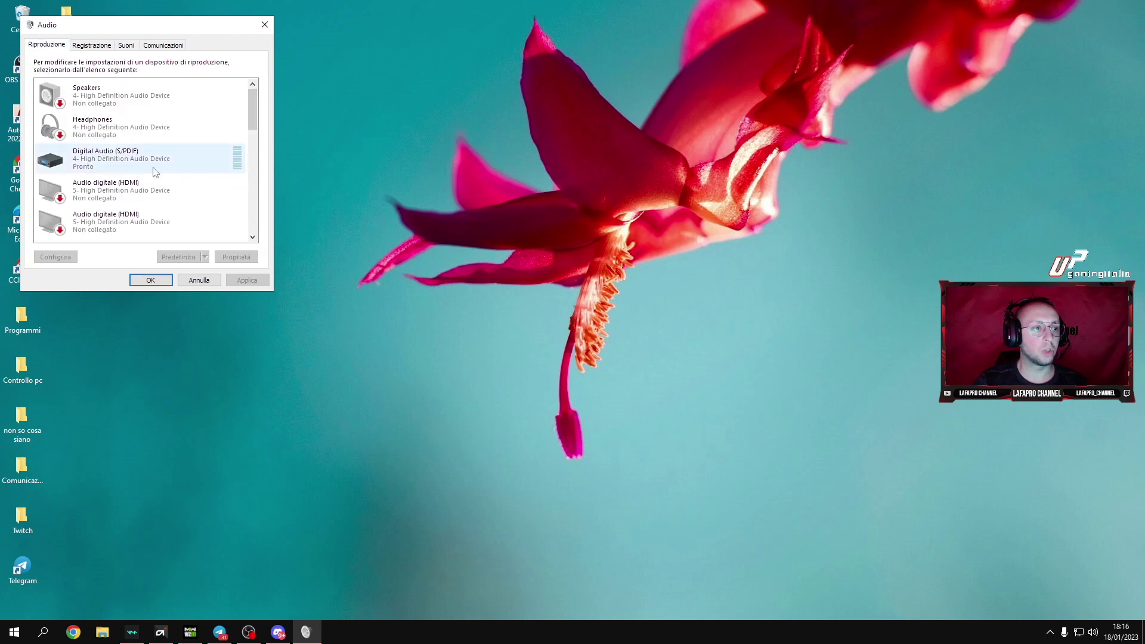
drag(251, 119, 251, 173)
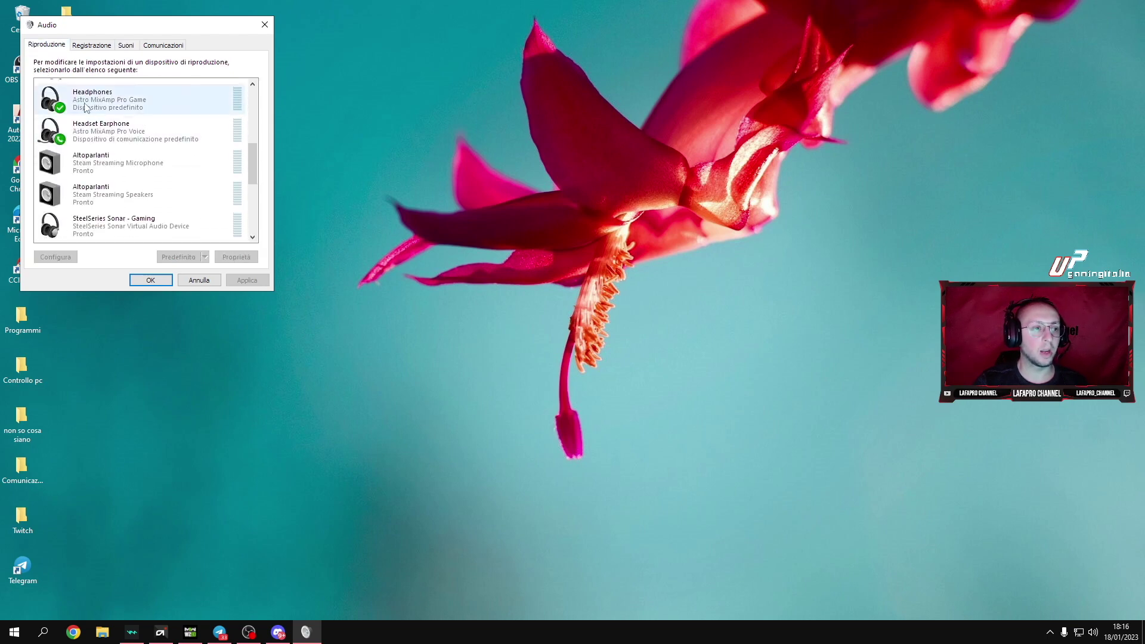
- Check the enhancements in the Astro MixAmp Pro Game headphones' properties, including Loudness Equalization, and close the sound settings
right_click(149, 103)
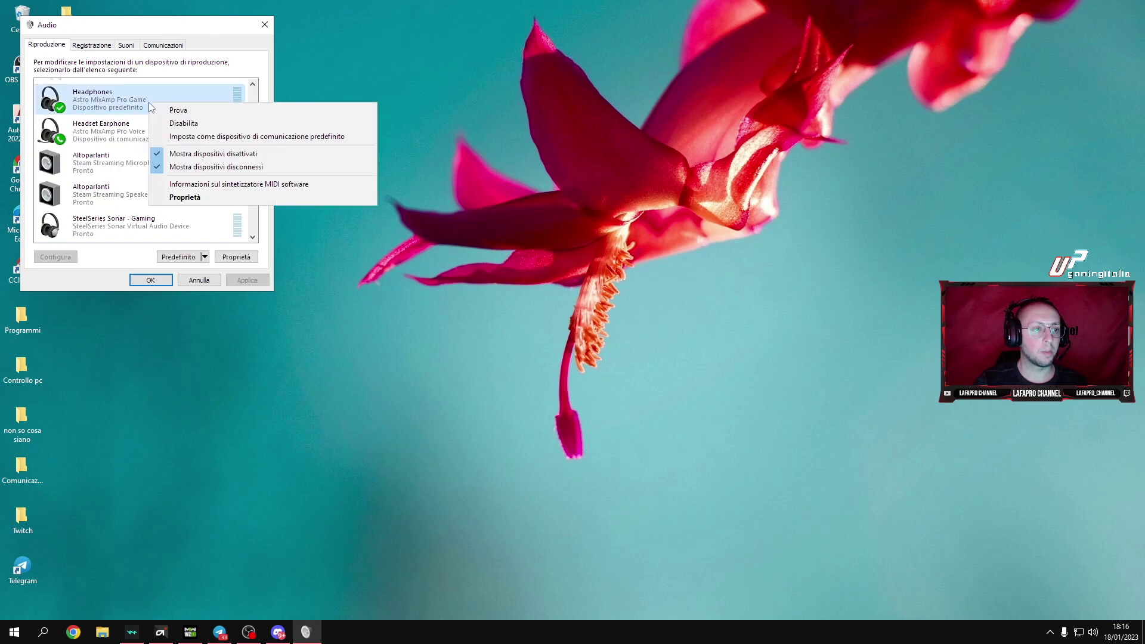
key(Down)
key(Down)
key(Down)
key(Down)
key(Down)
key(Down)
key(Down)
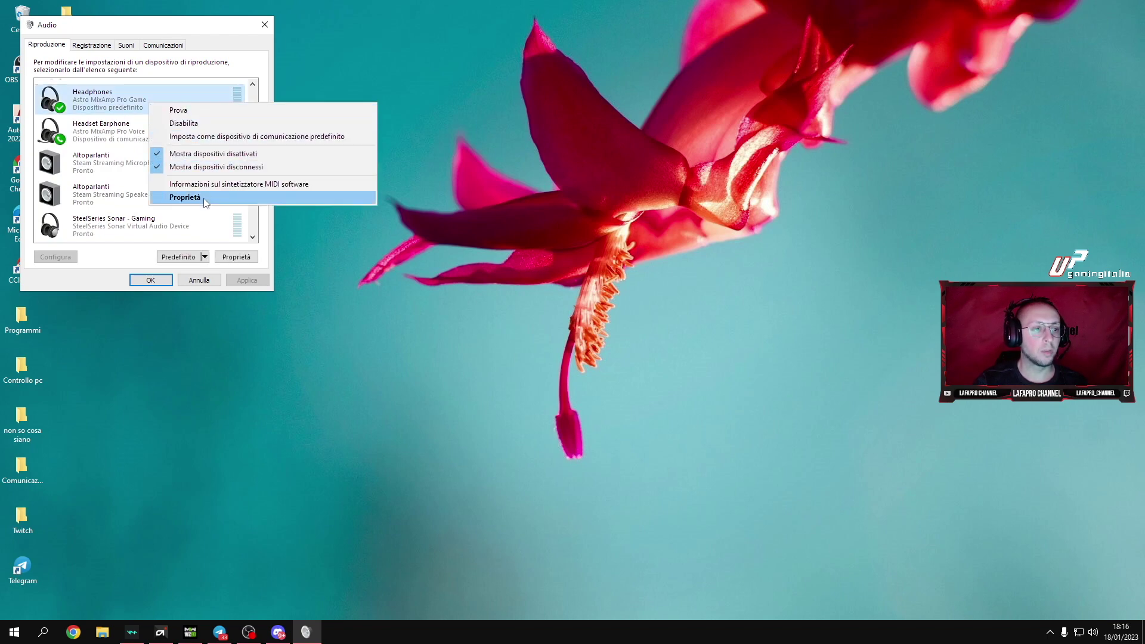
key(Return)
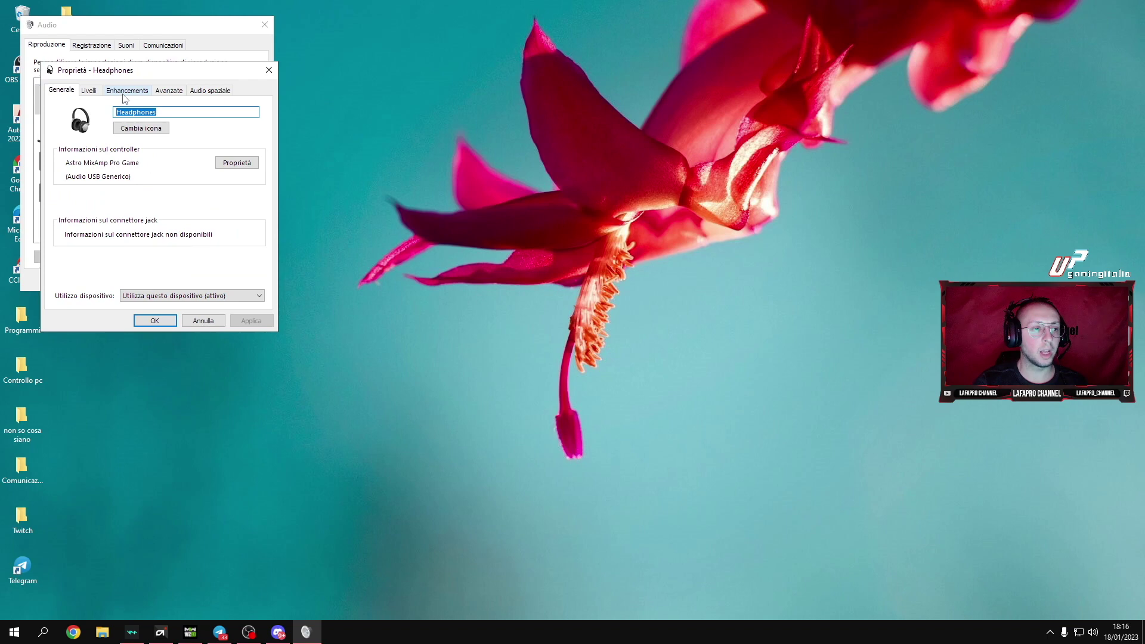
click(124, 93)
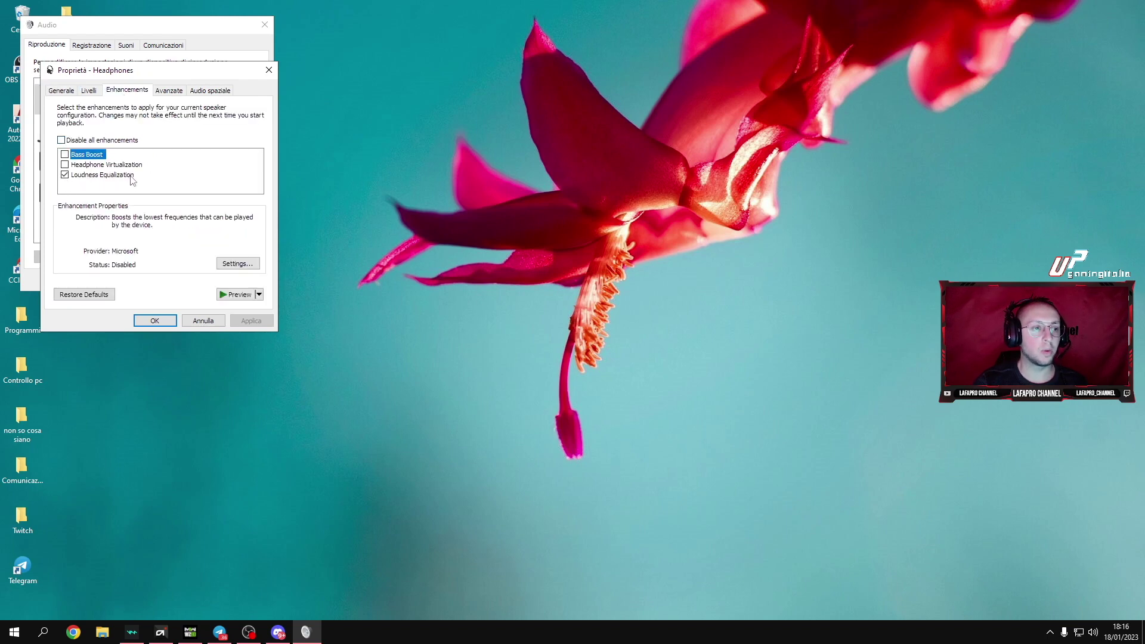
click(155, 320)
click(264, 24)
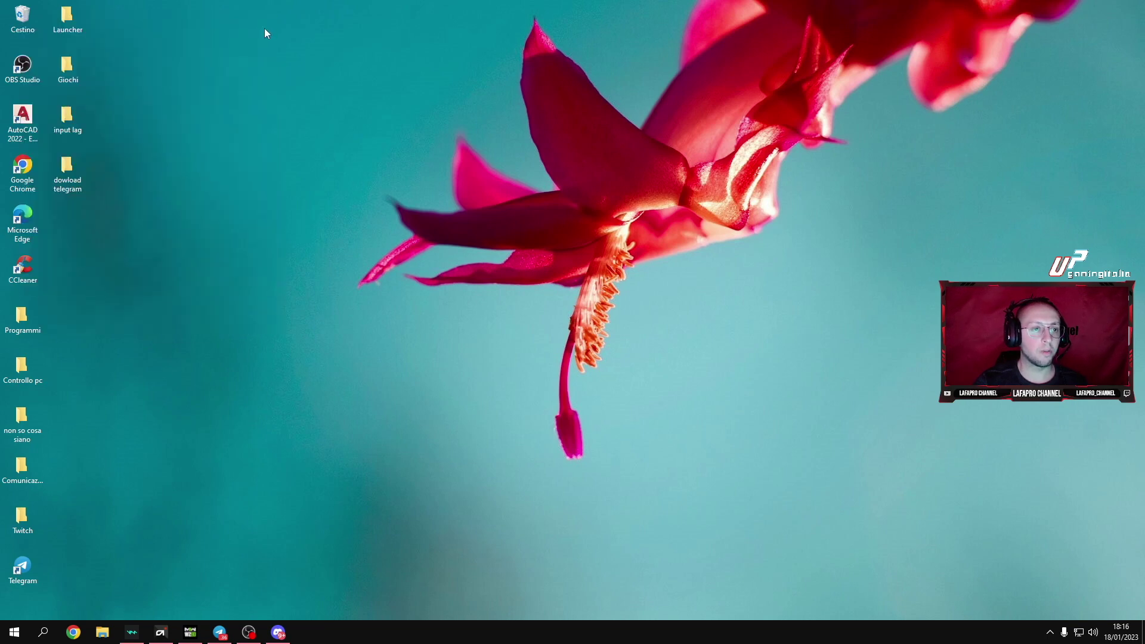
- Check which spatial audio format is selected for the headphones in Windows
right_click(1095, 636)
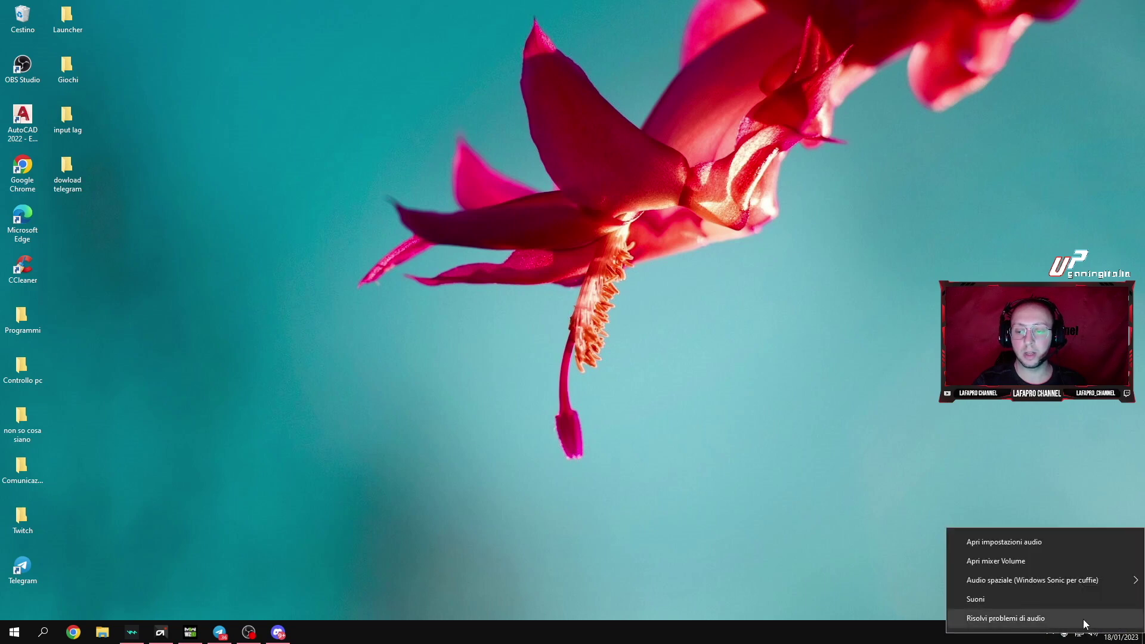
mouse_move(1000, 582)
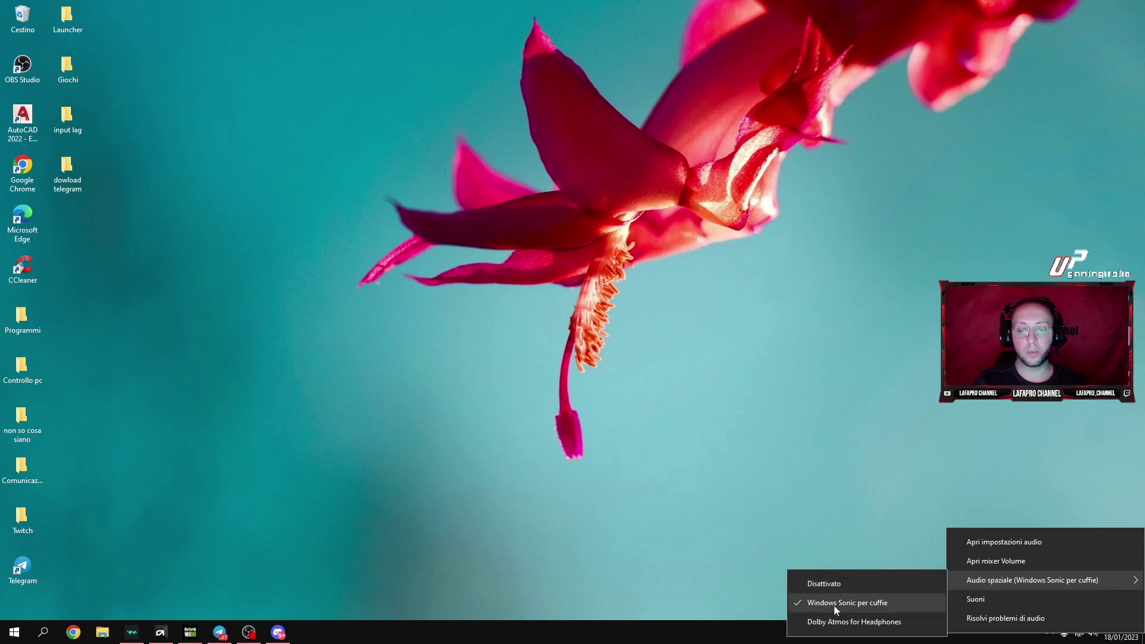
click(833, 442)
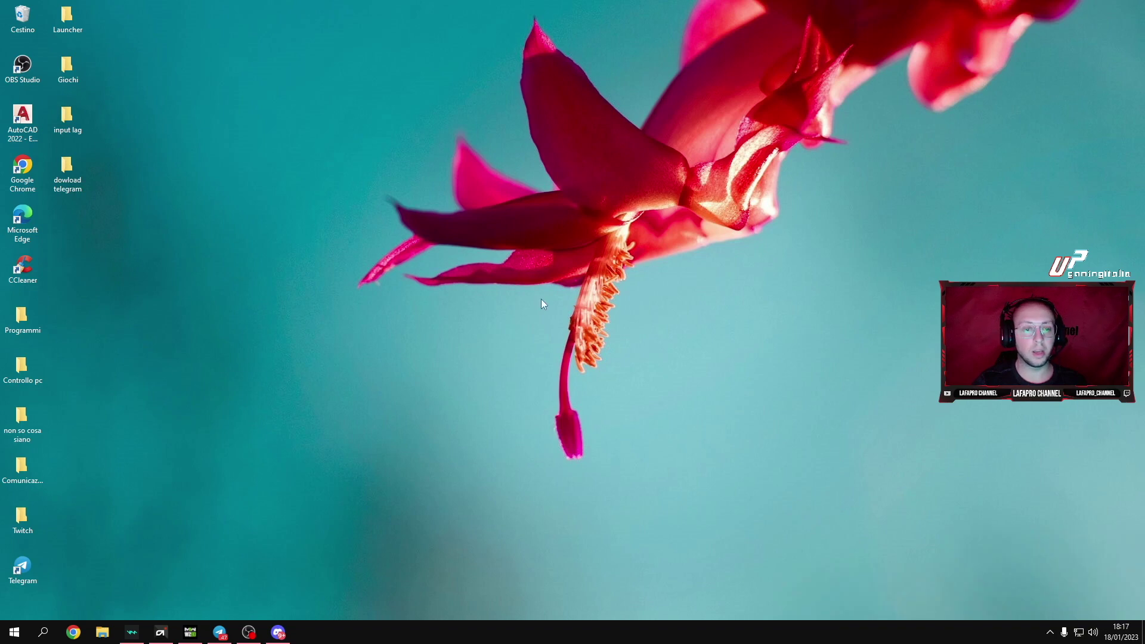